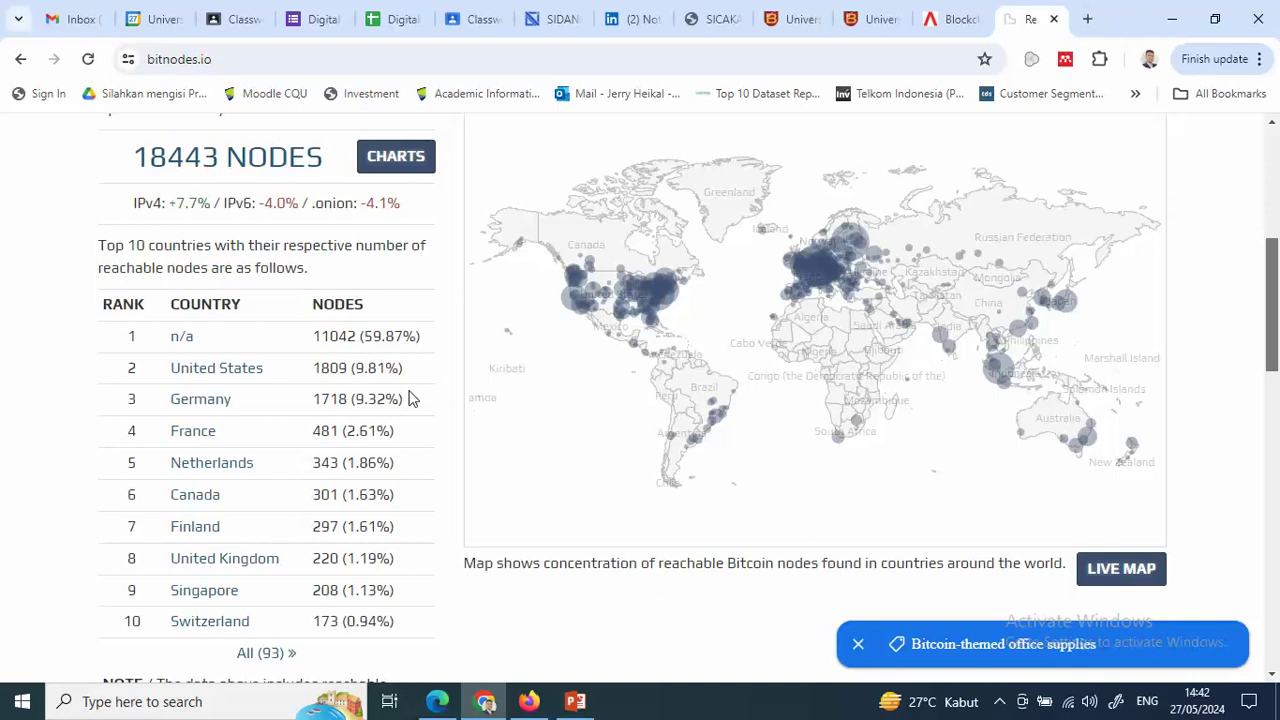
Check the Demo Blockchain slide in PowerPoint, and switch to the Blockchain Demo page in Chrome.
click(576, 701)
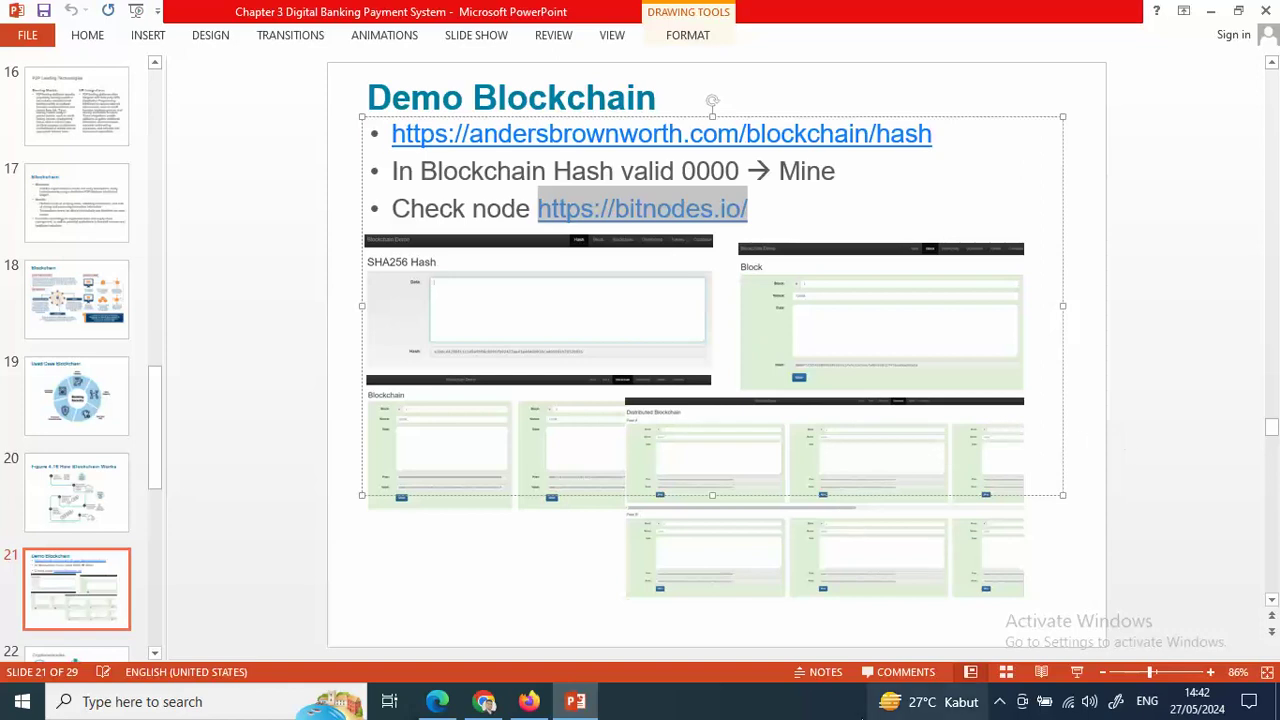
click(483, 702)
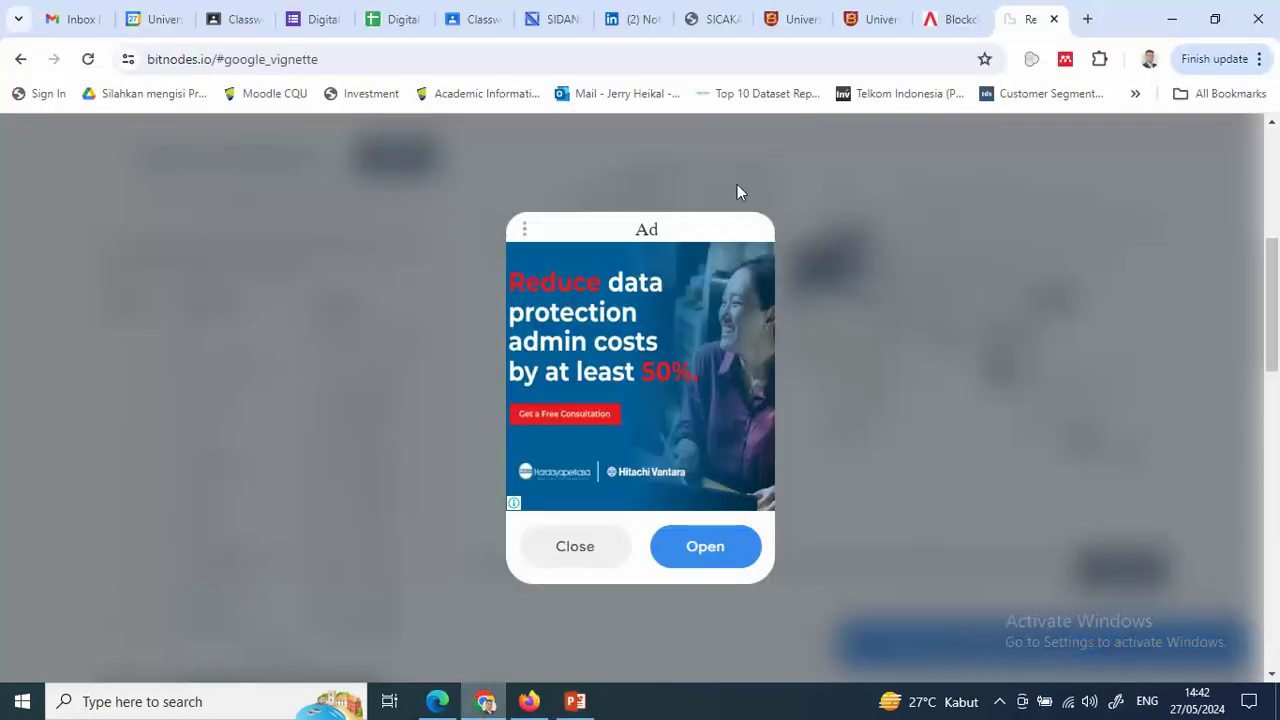
click(948, 22)
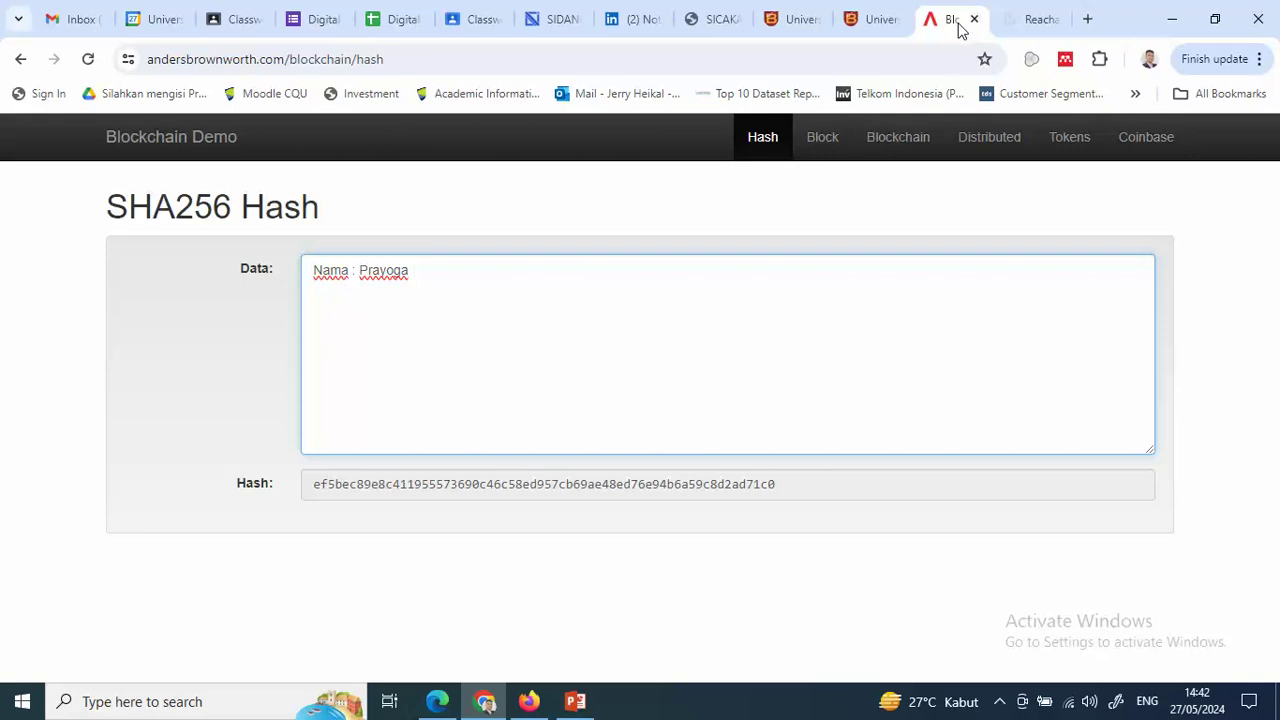
Open the demo's Block page and enter a person's name as the data of block 1.
click(818, 146)
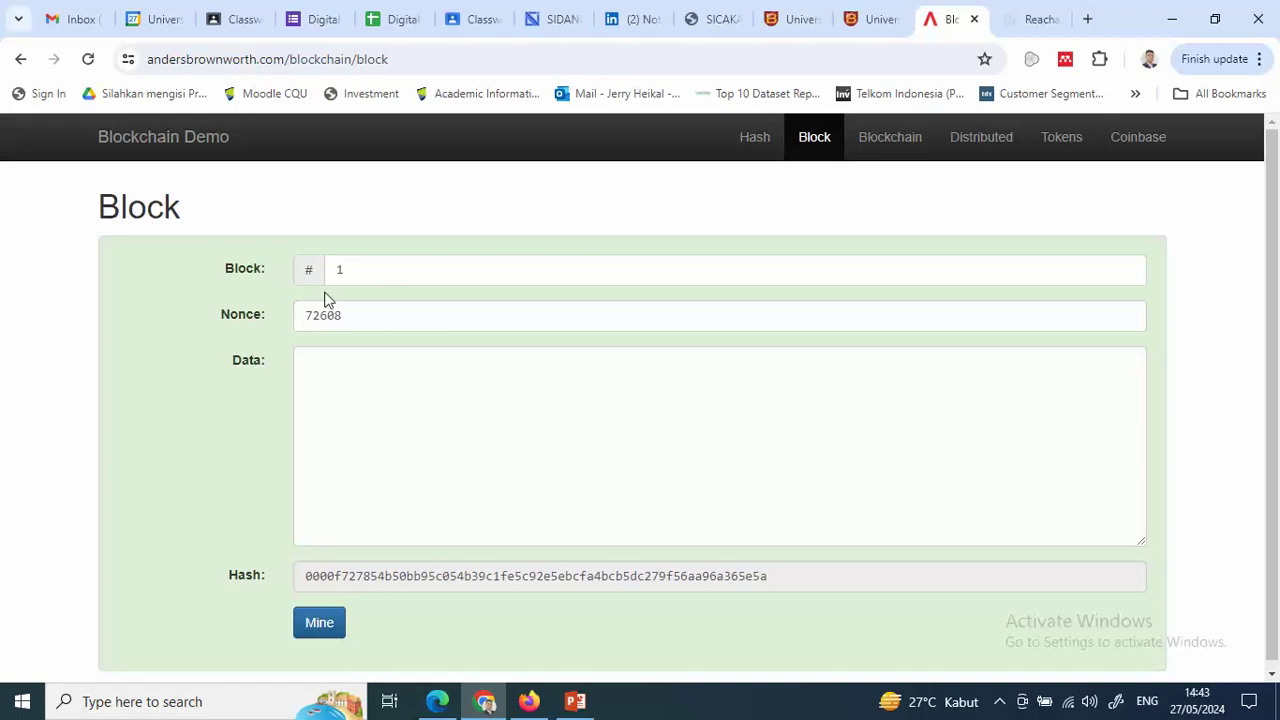
click(326, 373)
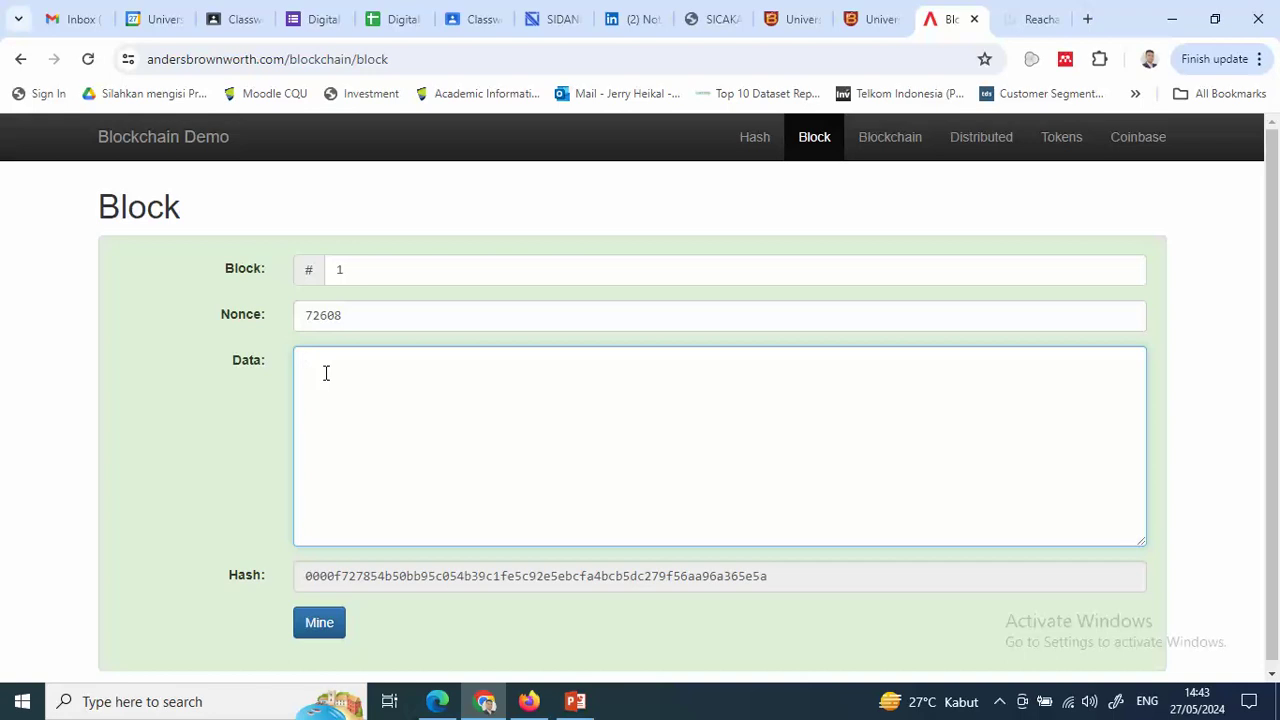
text(prayogi)
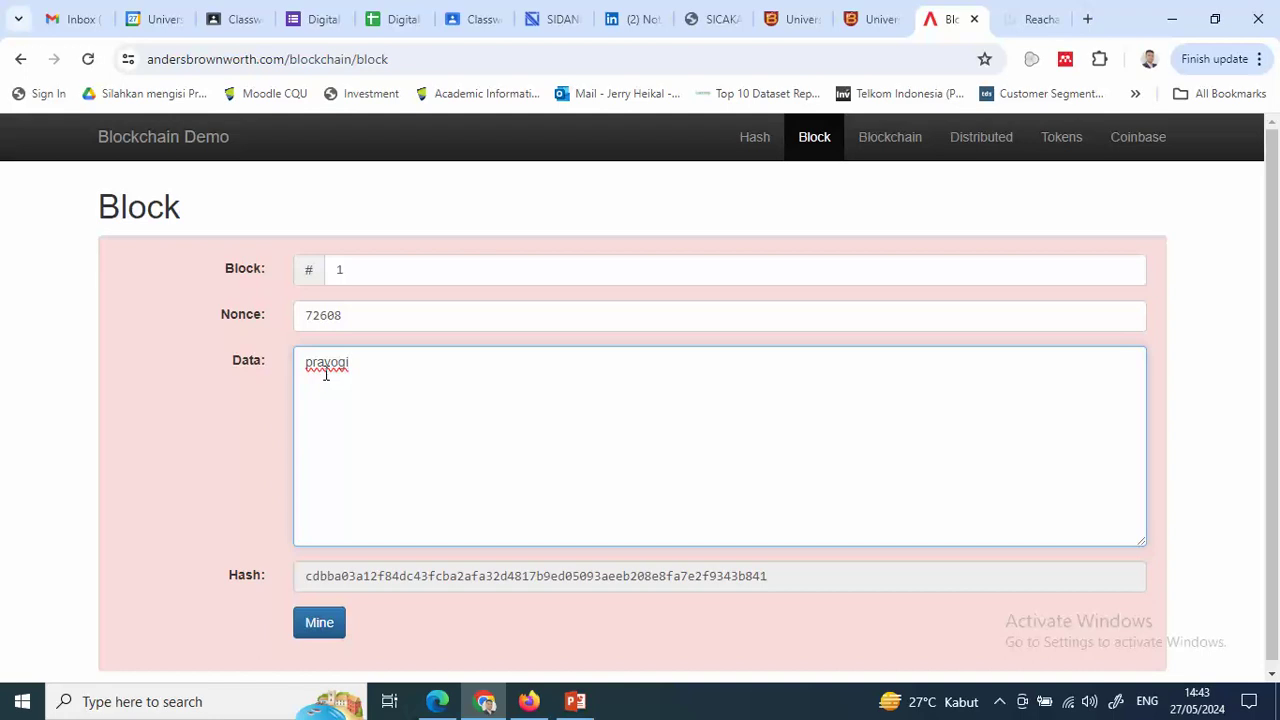
On the demo's Blockchain page, enter a person's name as the data of block 5 and another name in block 4.
click(896, 141)
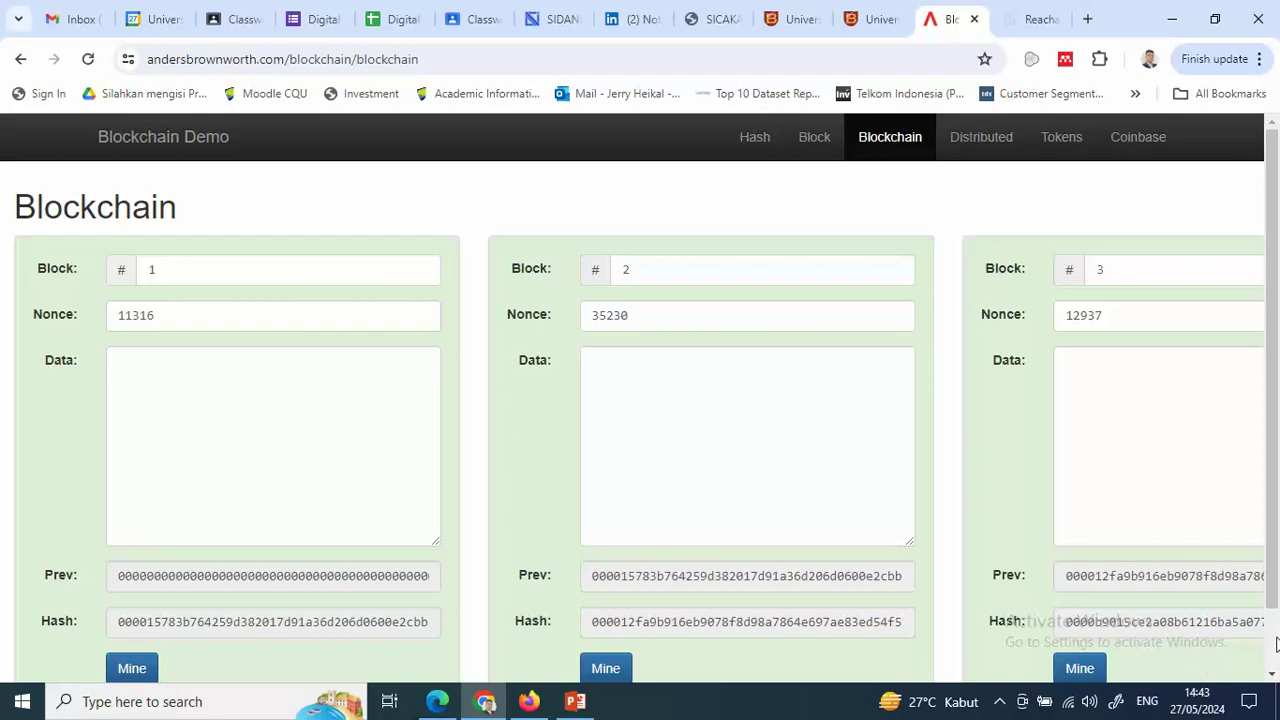
scroll(1210, 675, down, 2)
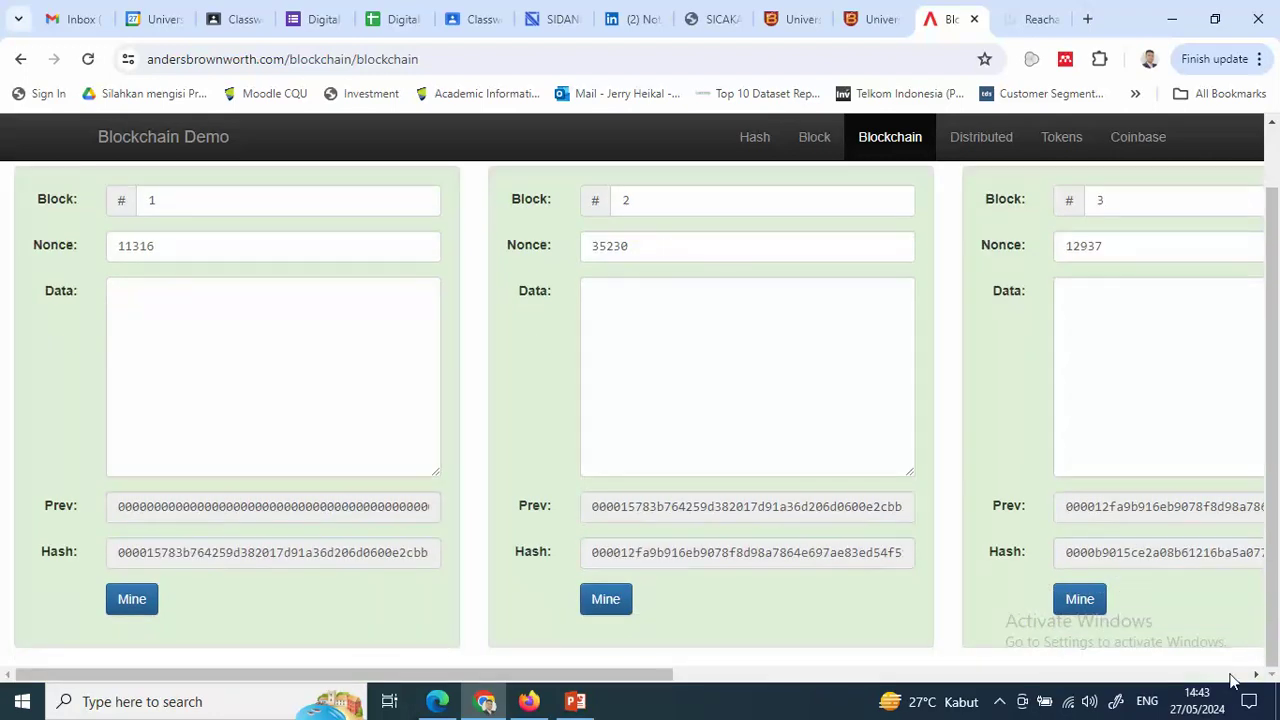
click(1231, 676)
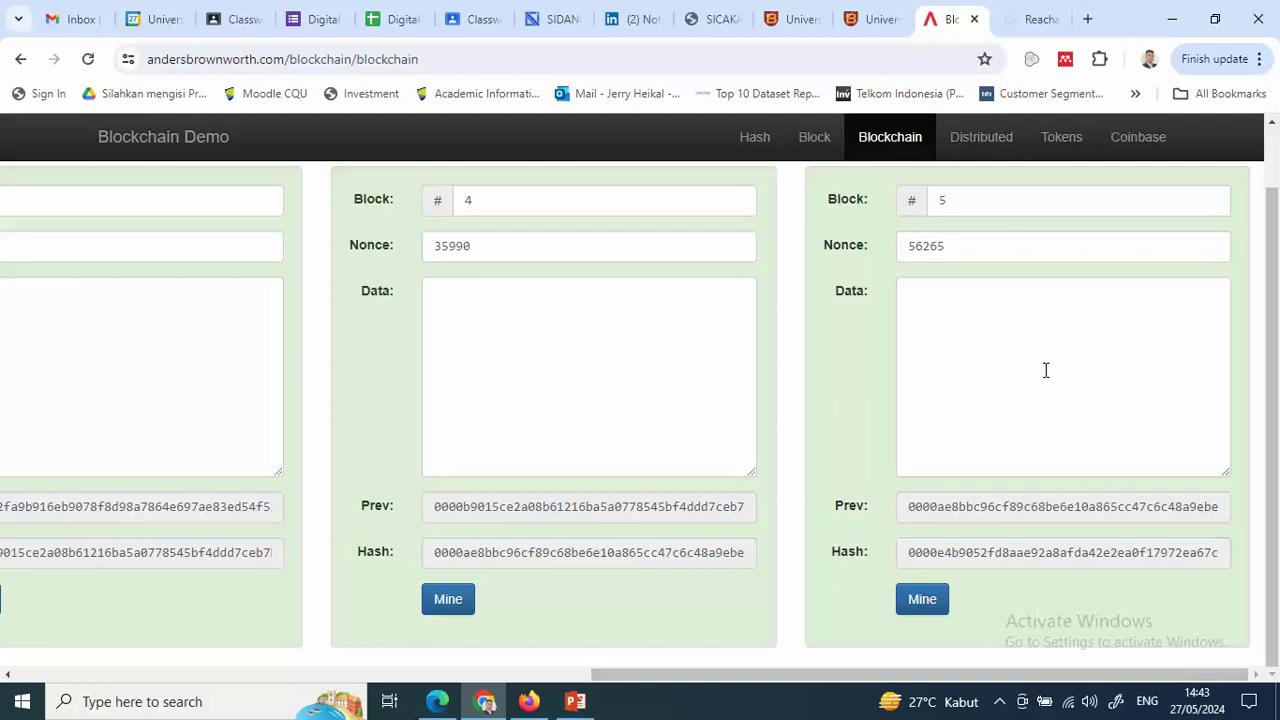
click(996, 315)
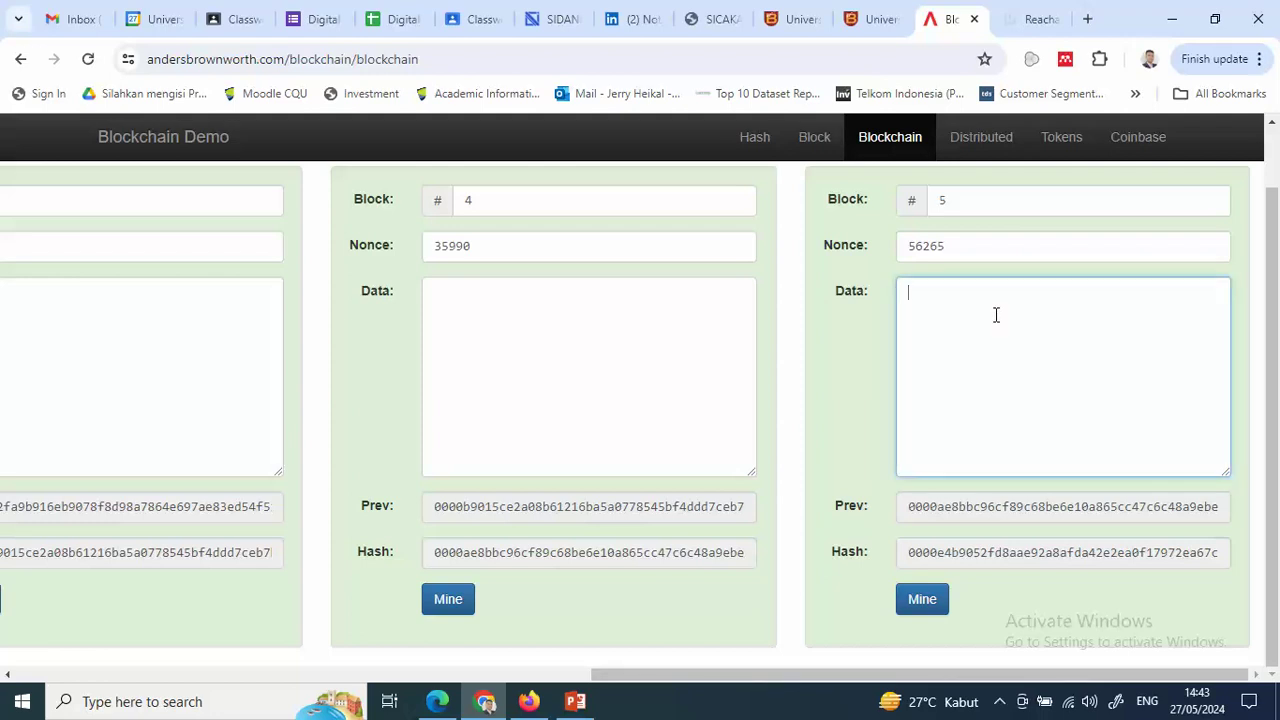
text(prayo)
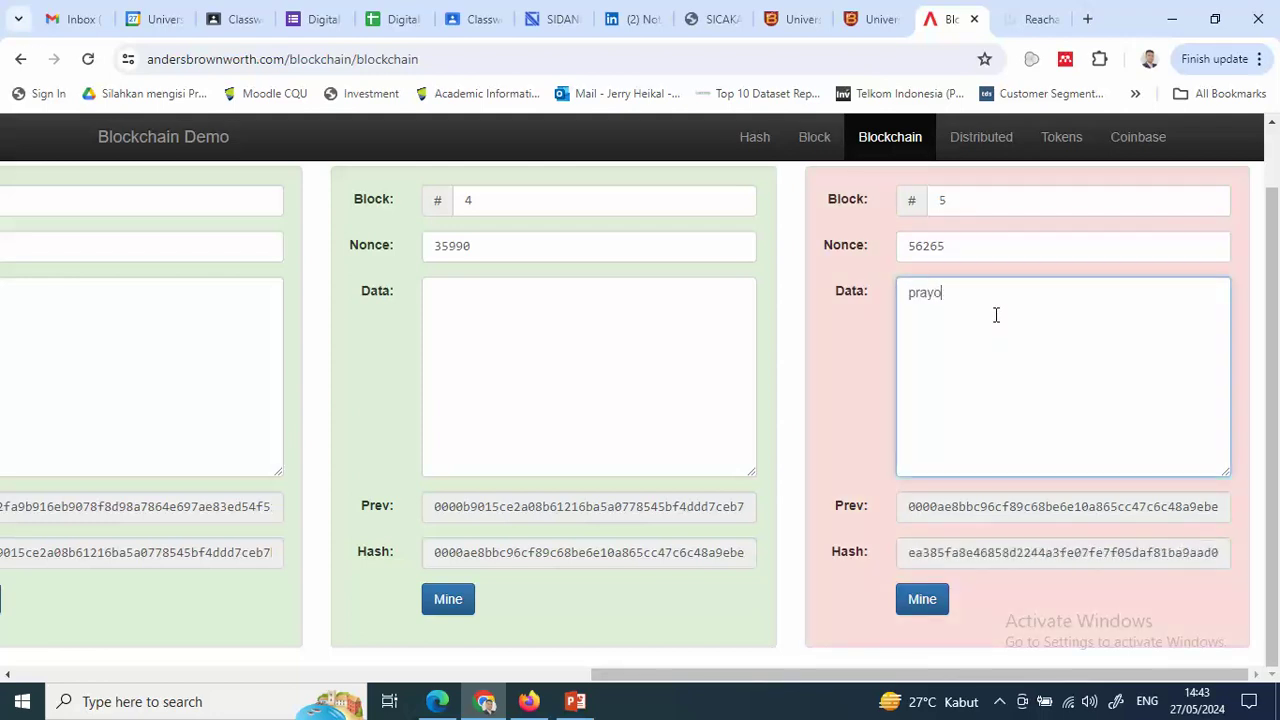
text(gi)
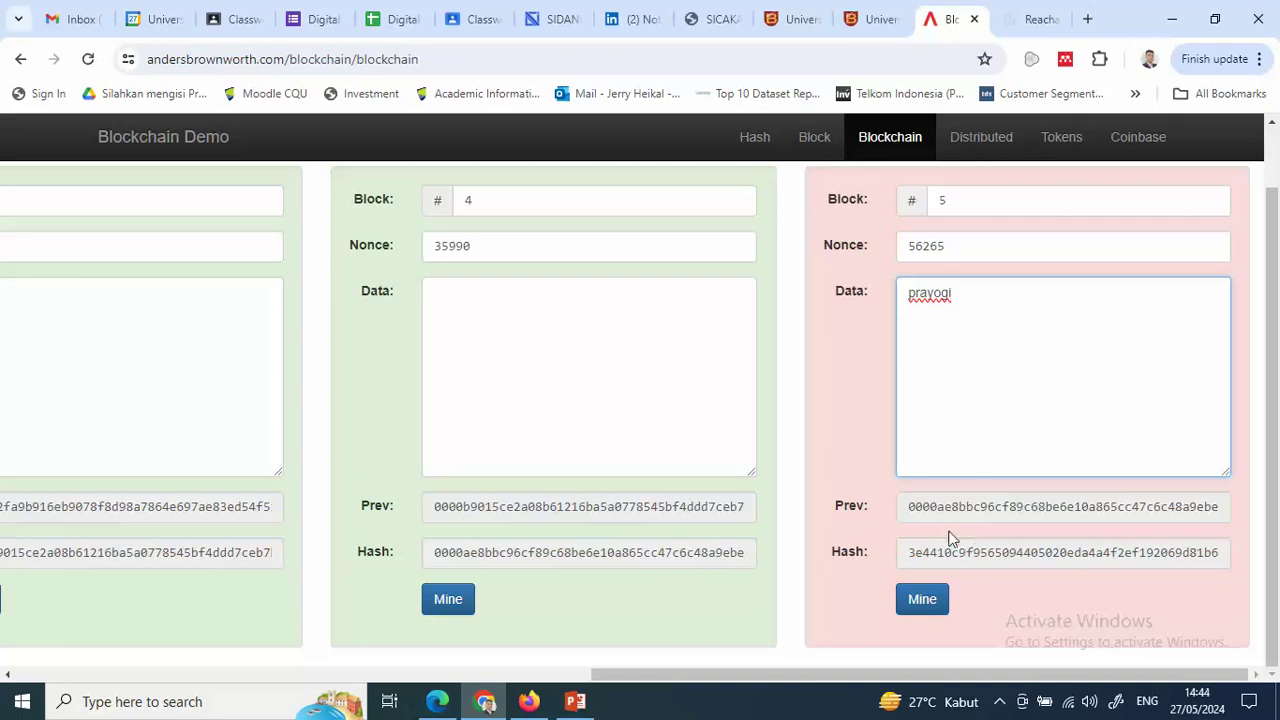
click(463, 297)
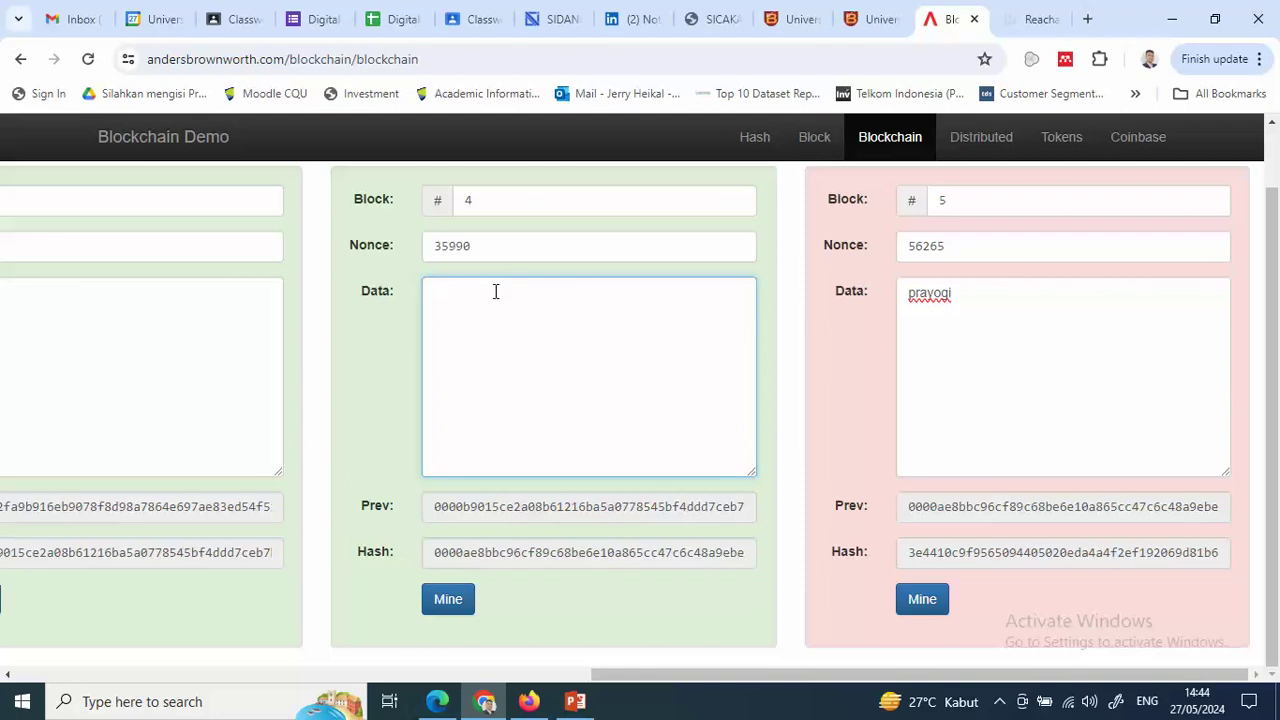
text(irgo)
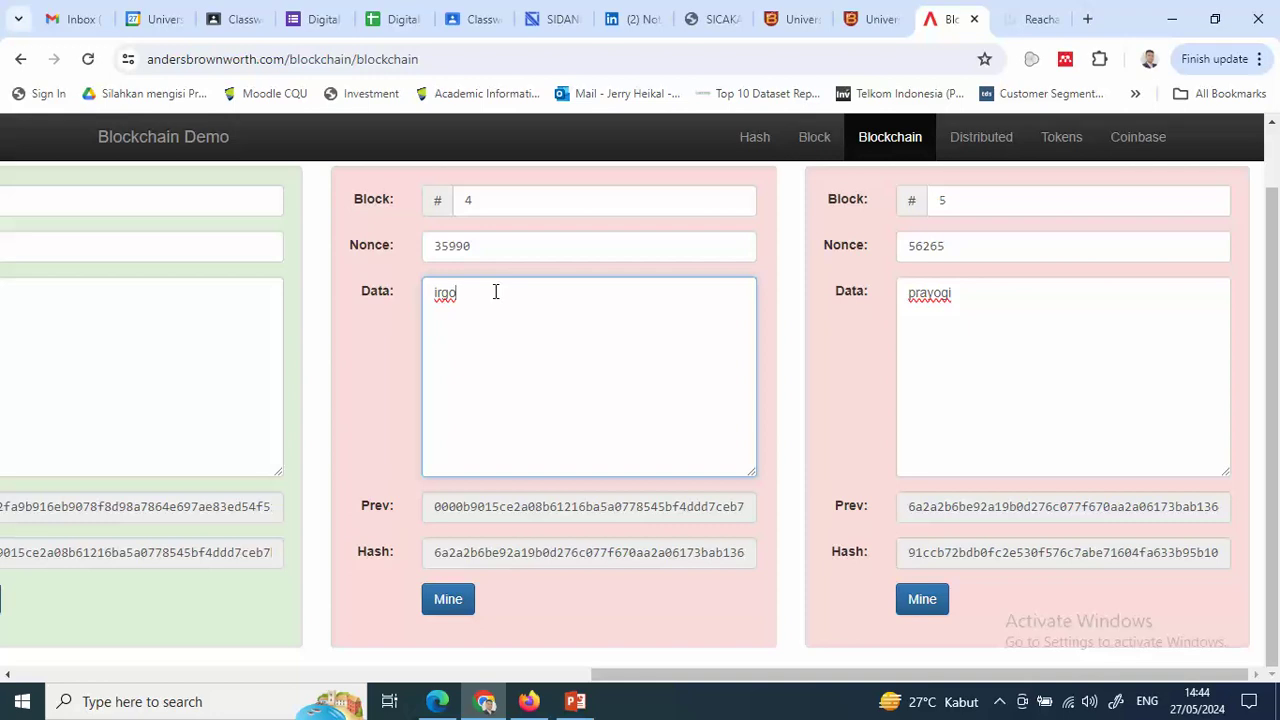
On the Distributed page, enter a person's name as the data of block 3 in the last peer's chain and mine that block.
click(989, 140)
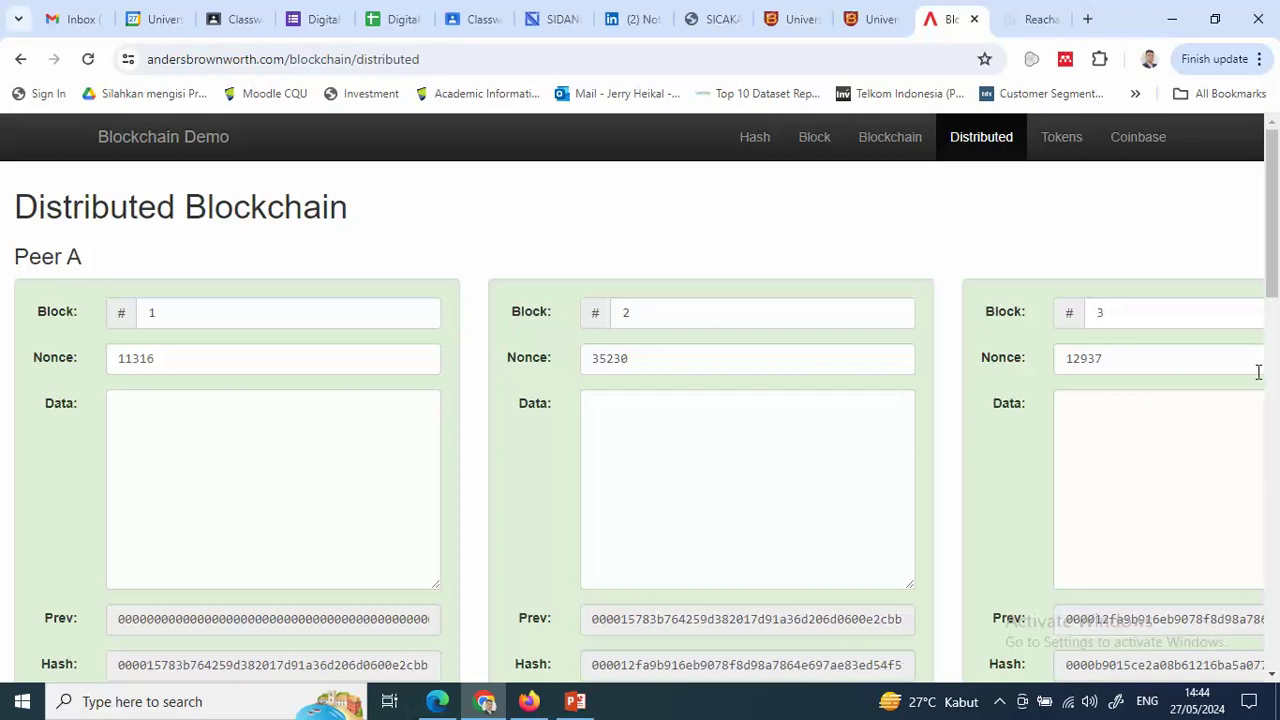
drag(1276, 234, 1225, 643)
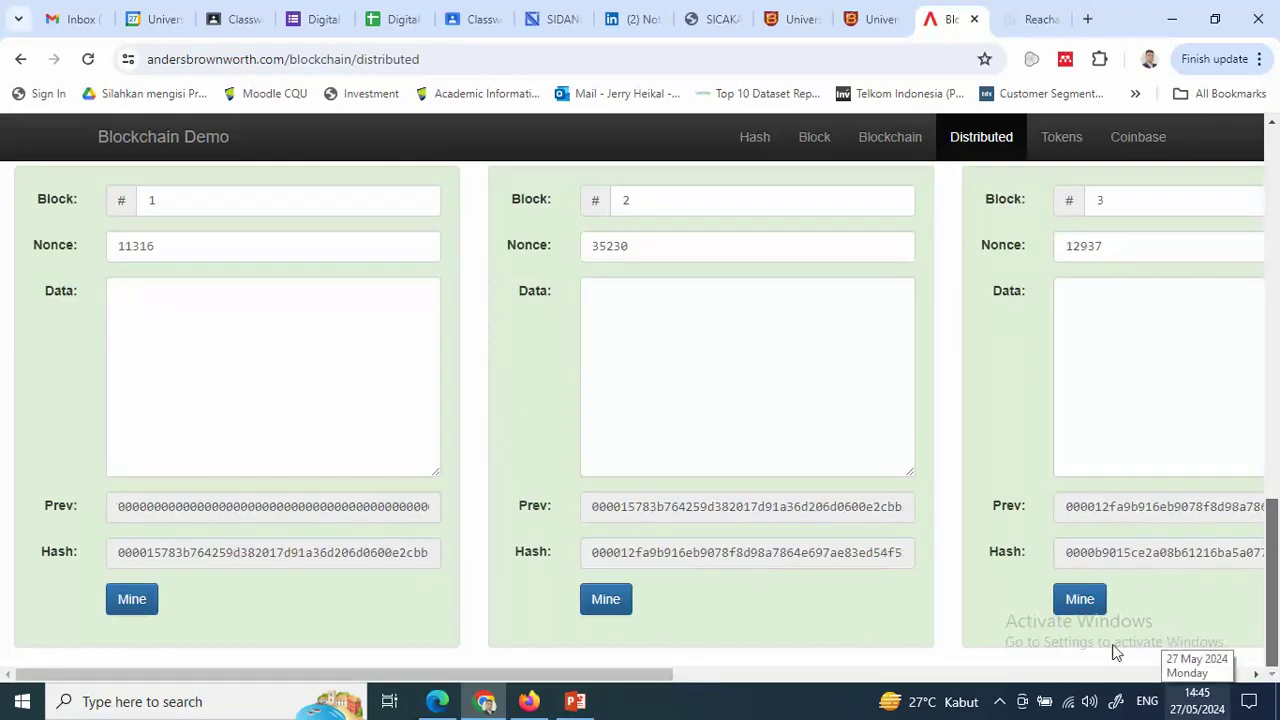
click(1103, 300)
text(pr)
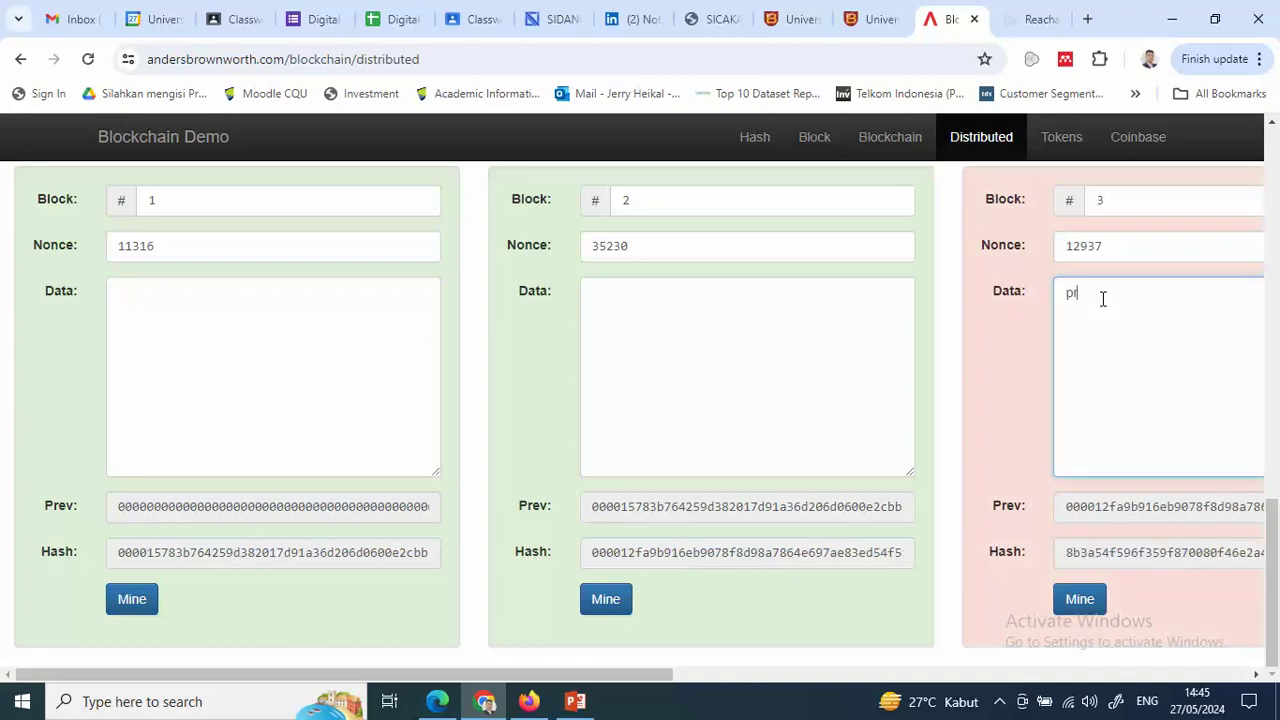
text(ayogi)
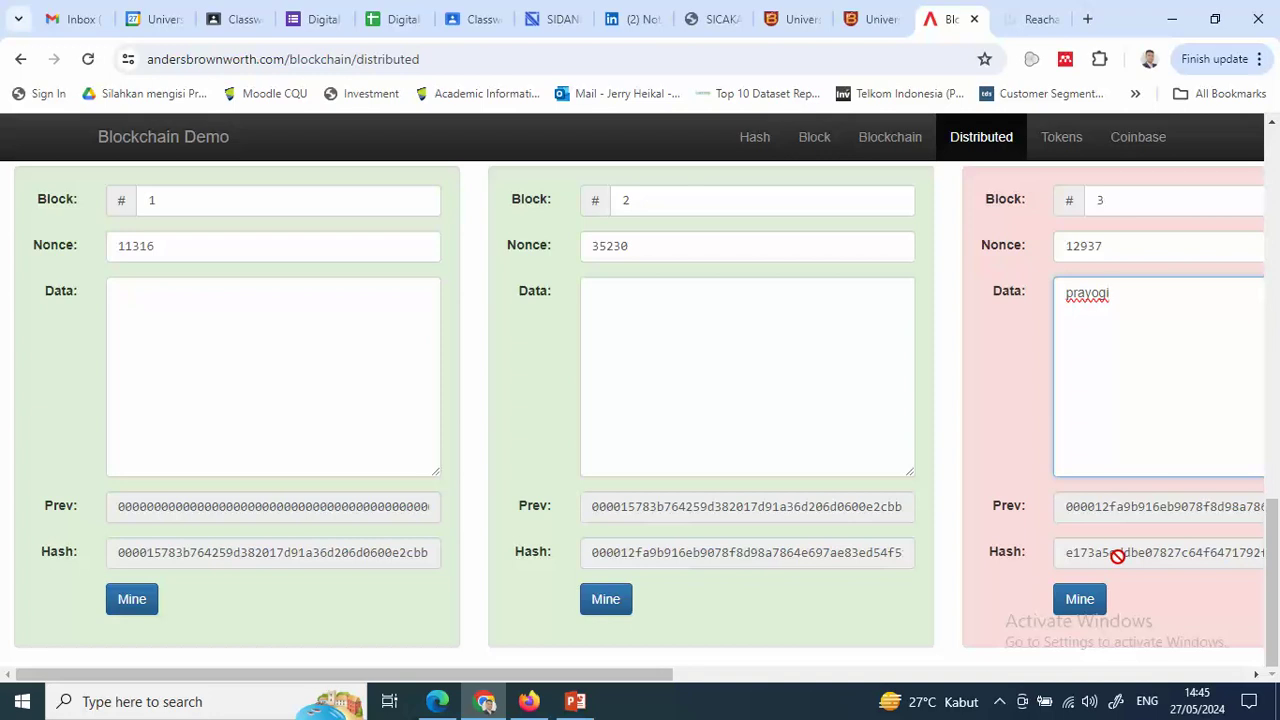
click(1085, 597)
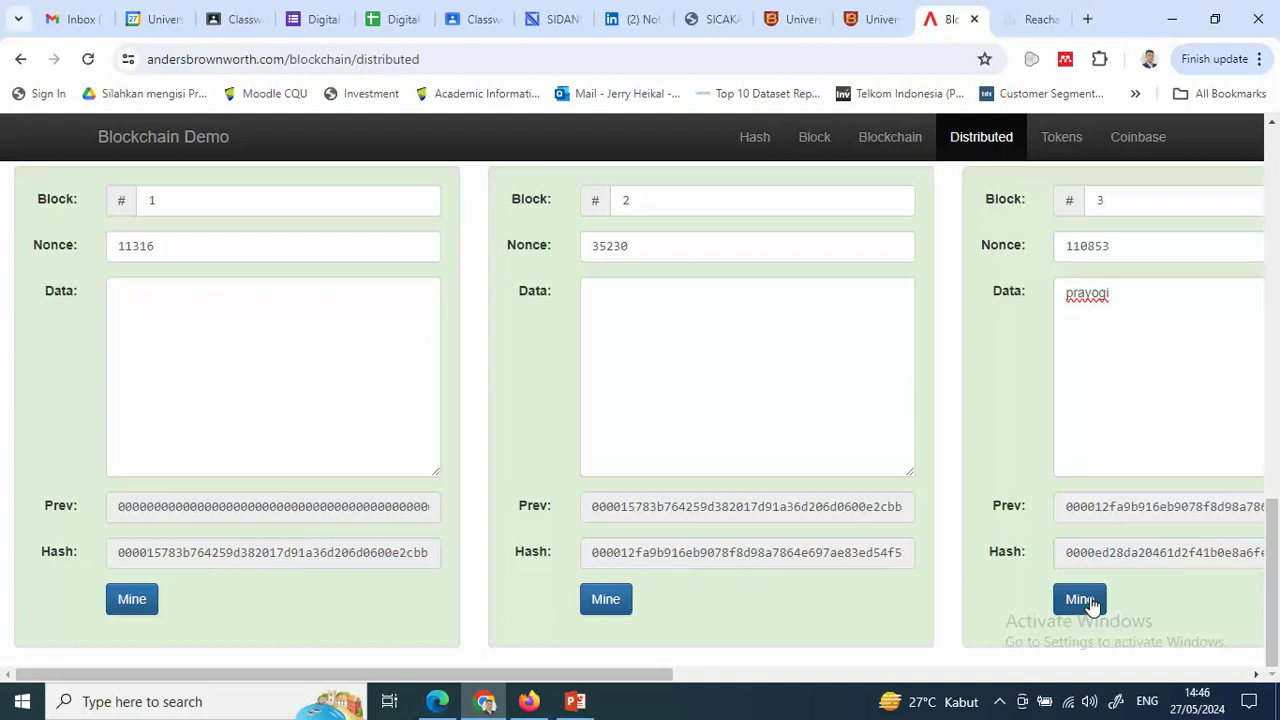
On the Tokens page, set the third transaction amount in Peer A's block 1 to 19.20.
click(1055, 145)
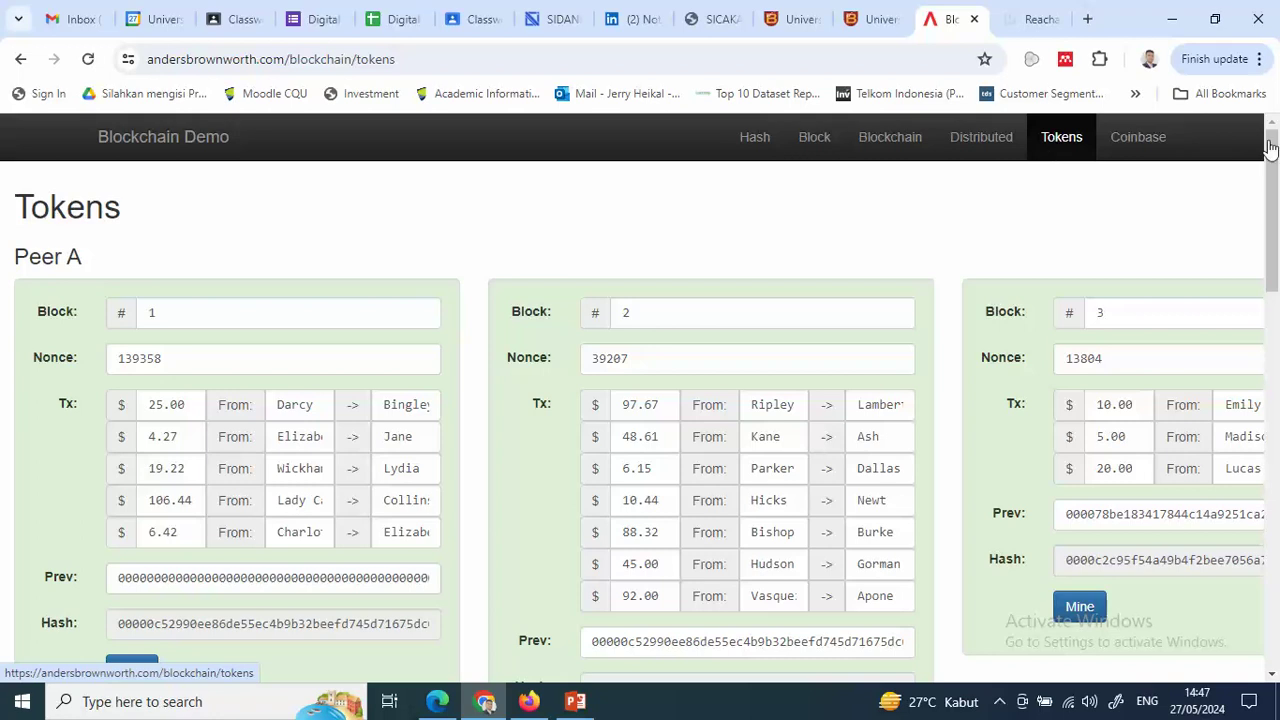
mouse_move(1275, 216)
mouse_down()
mouse_move(1278, 590)
mouse_move(1278, 208)
mouse_up()
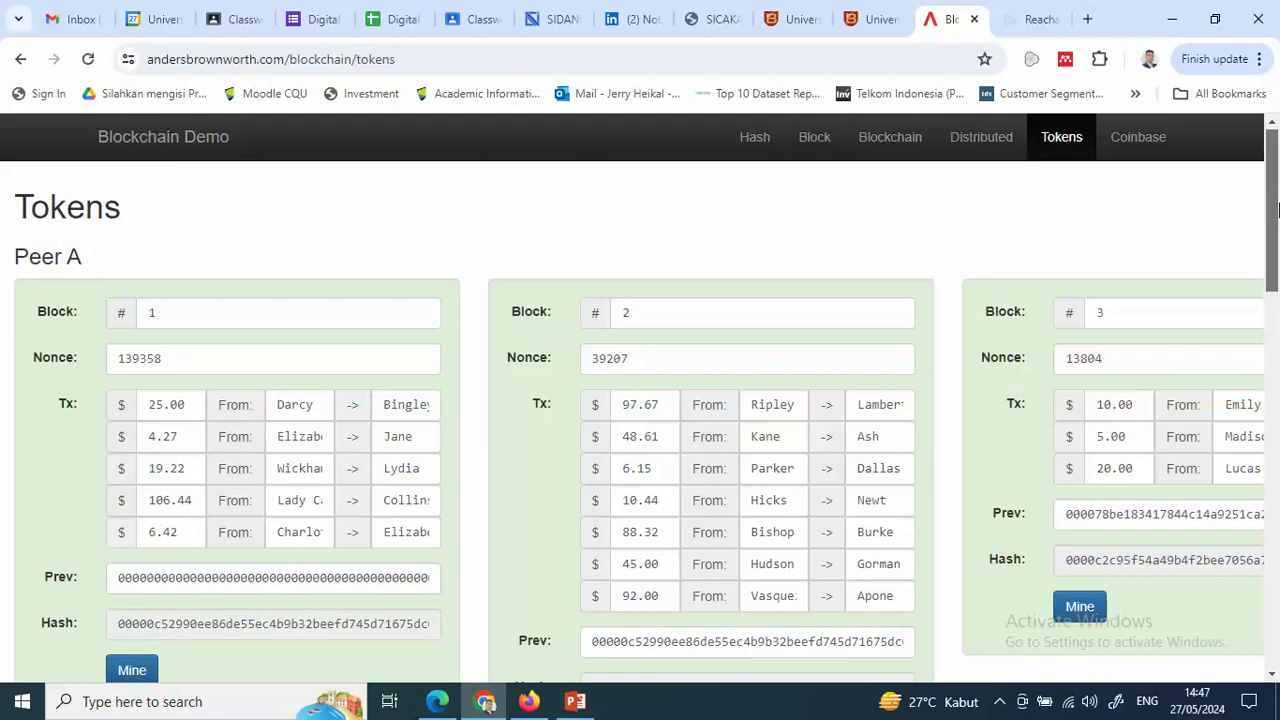
click(188, 468)
key(BackSpace)
text(0)
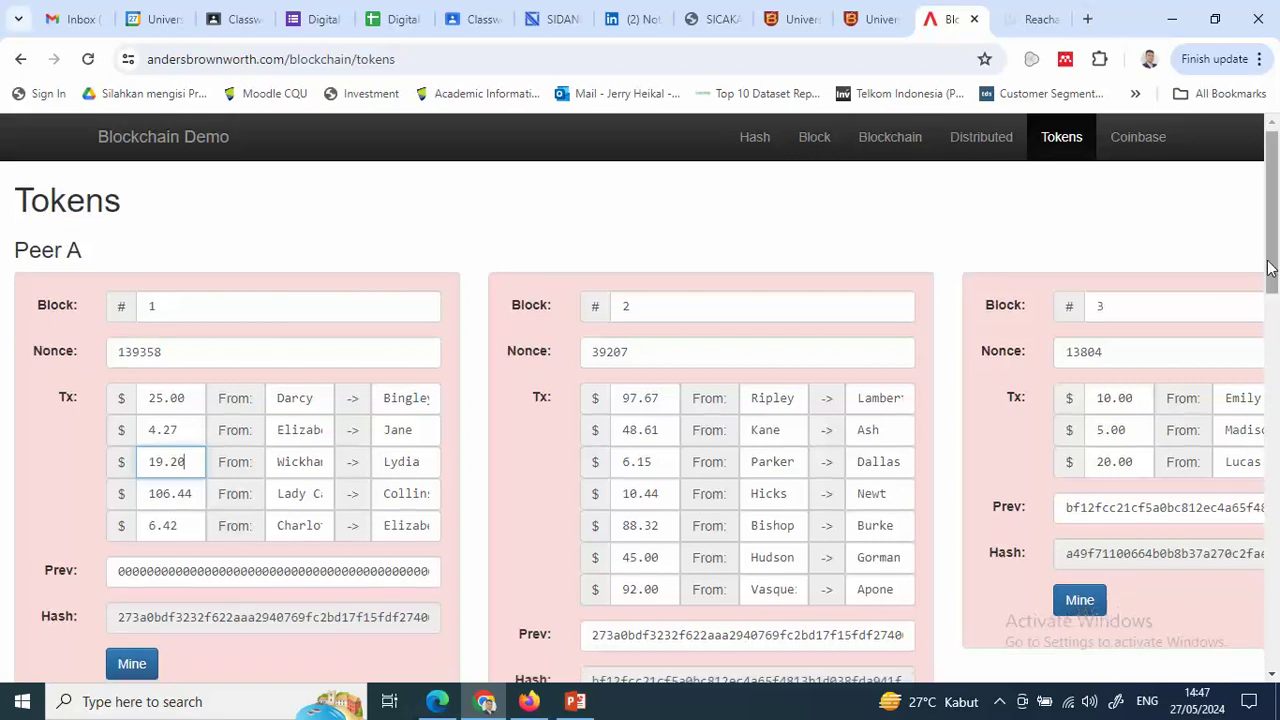
Set the last transaction amount in Peer B's block 1 to 6.4.
scroll(1270, 265, down, 1)
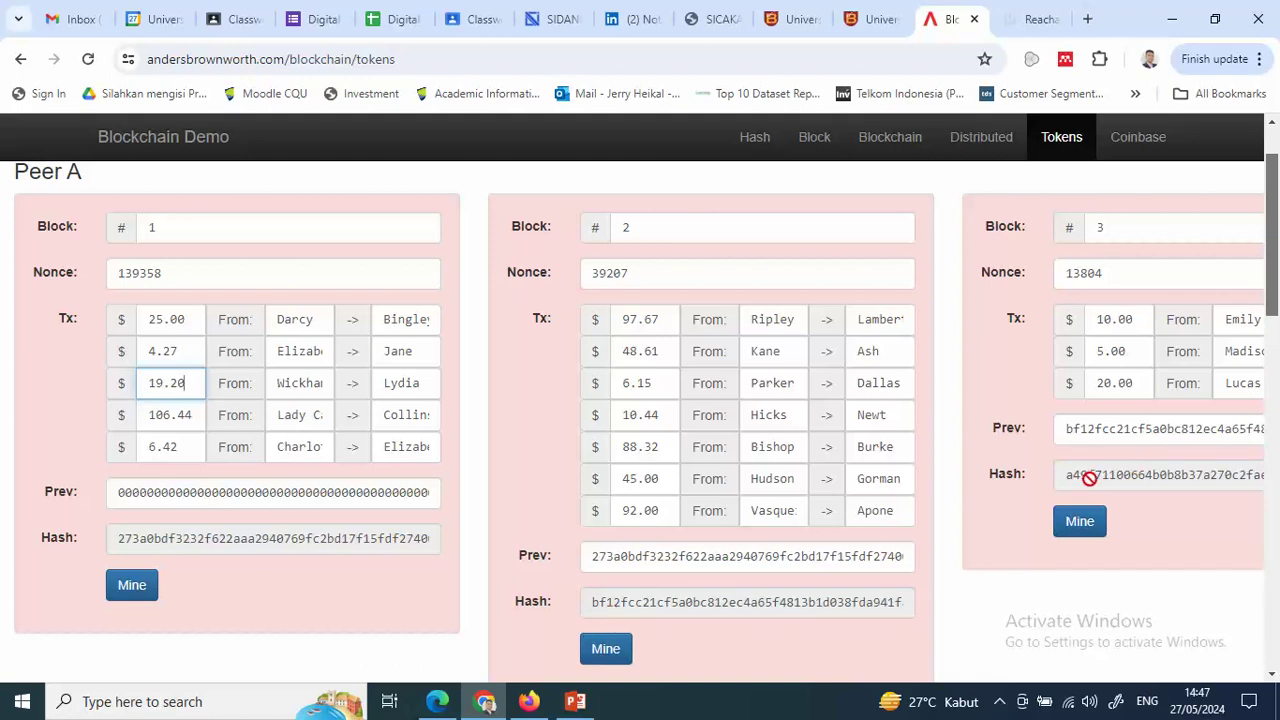
drag(1274, 202, 1276, 350)
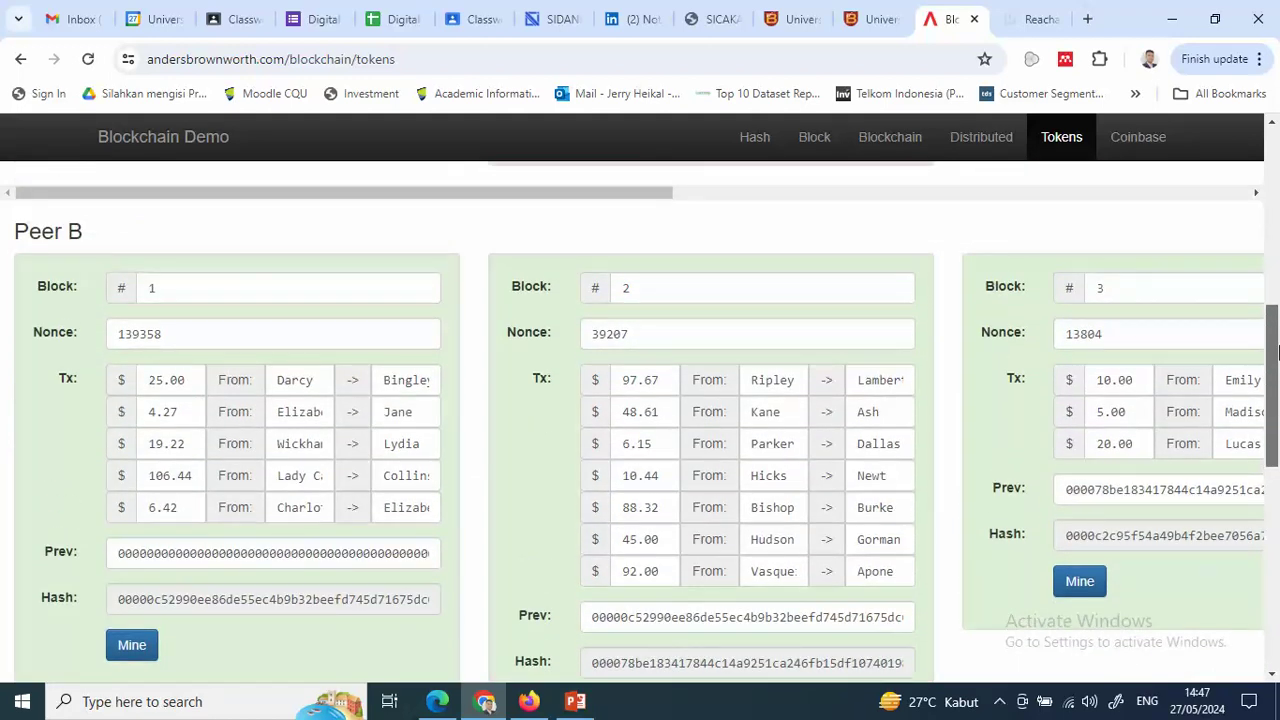
click(181, 513)
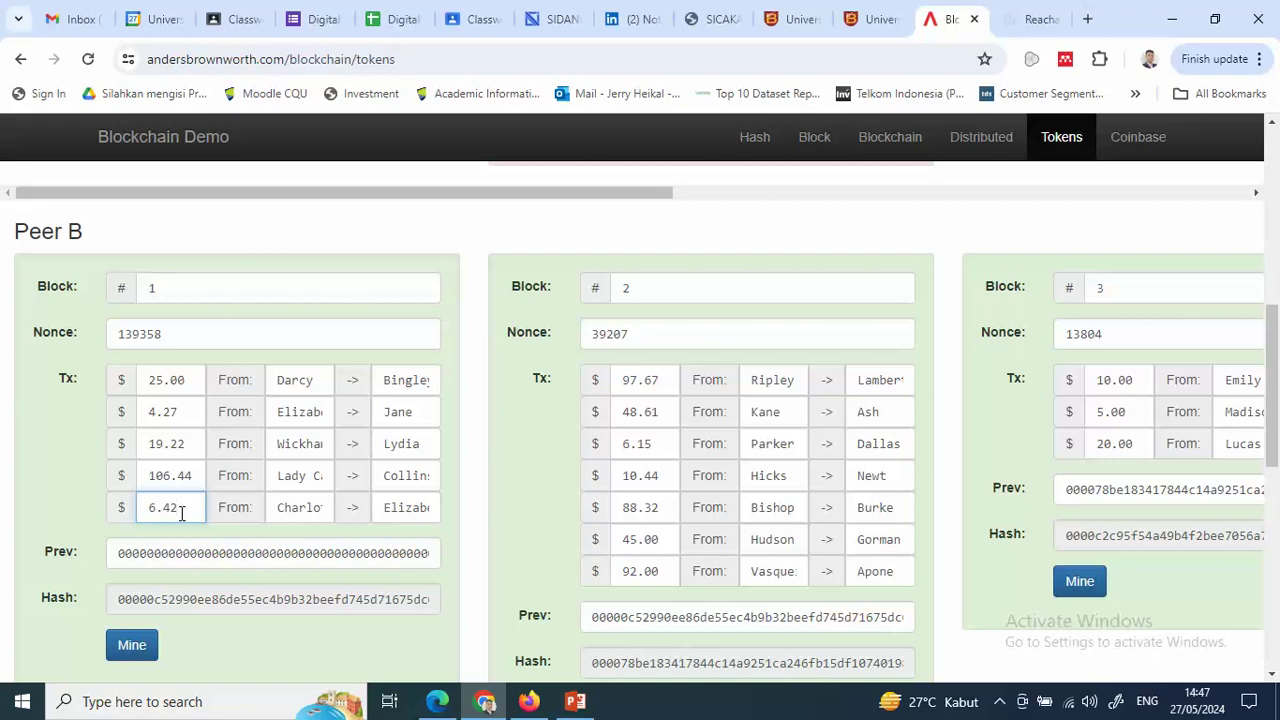
key(BackSpace)
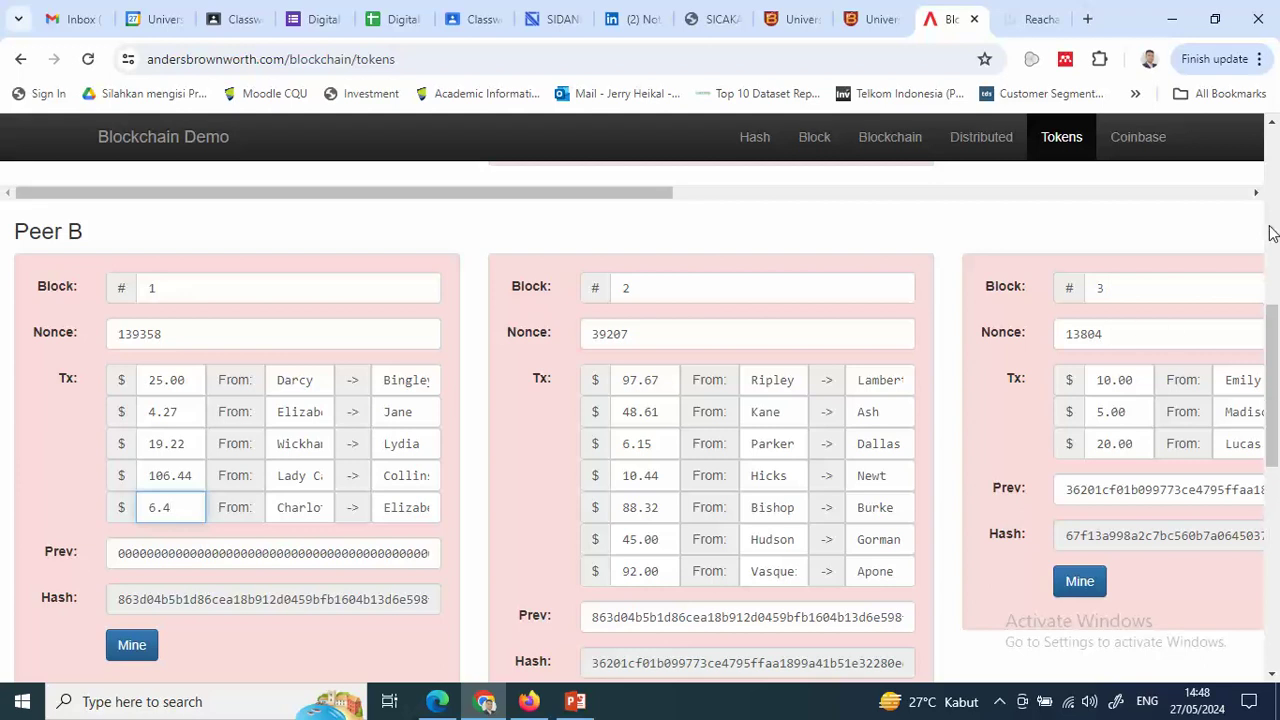
text(2)
Re-mine Peer A's blocks 1, 2 and 3 in order on the Tokens page.
scroll(1272, 232, down, 1)
click(130, 550)
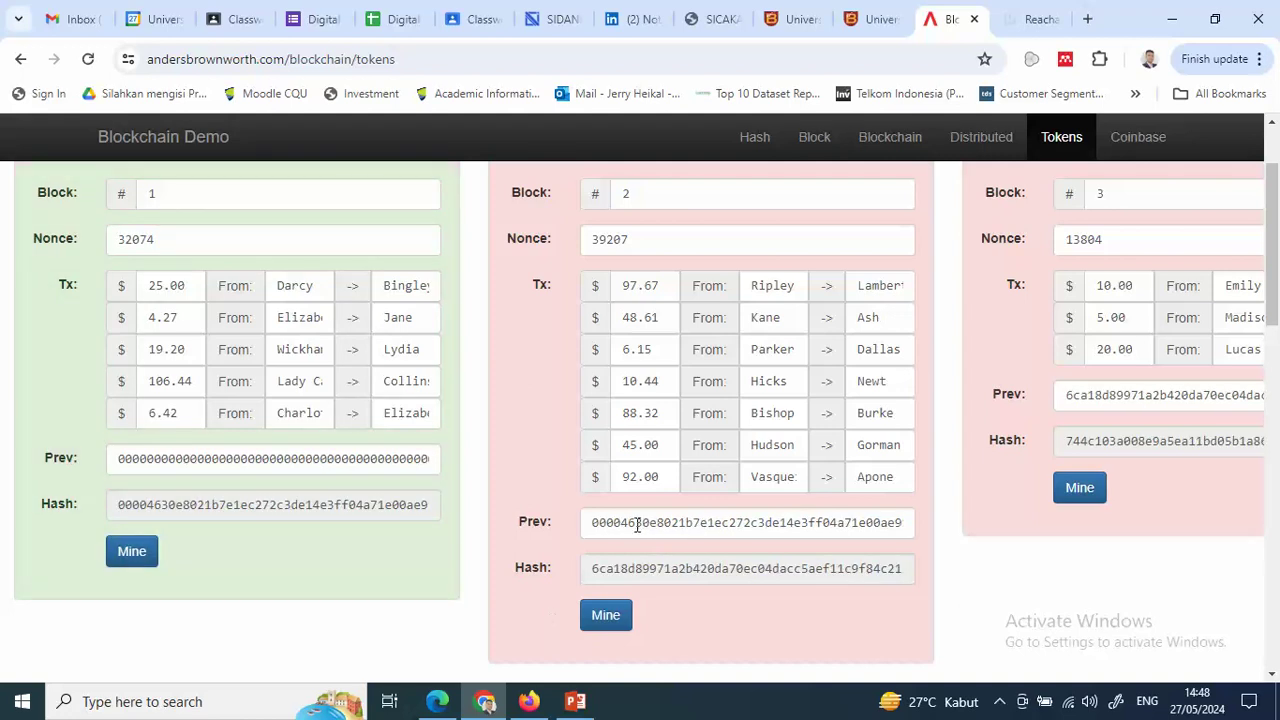
click(606, 616)
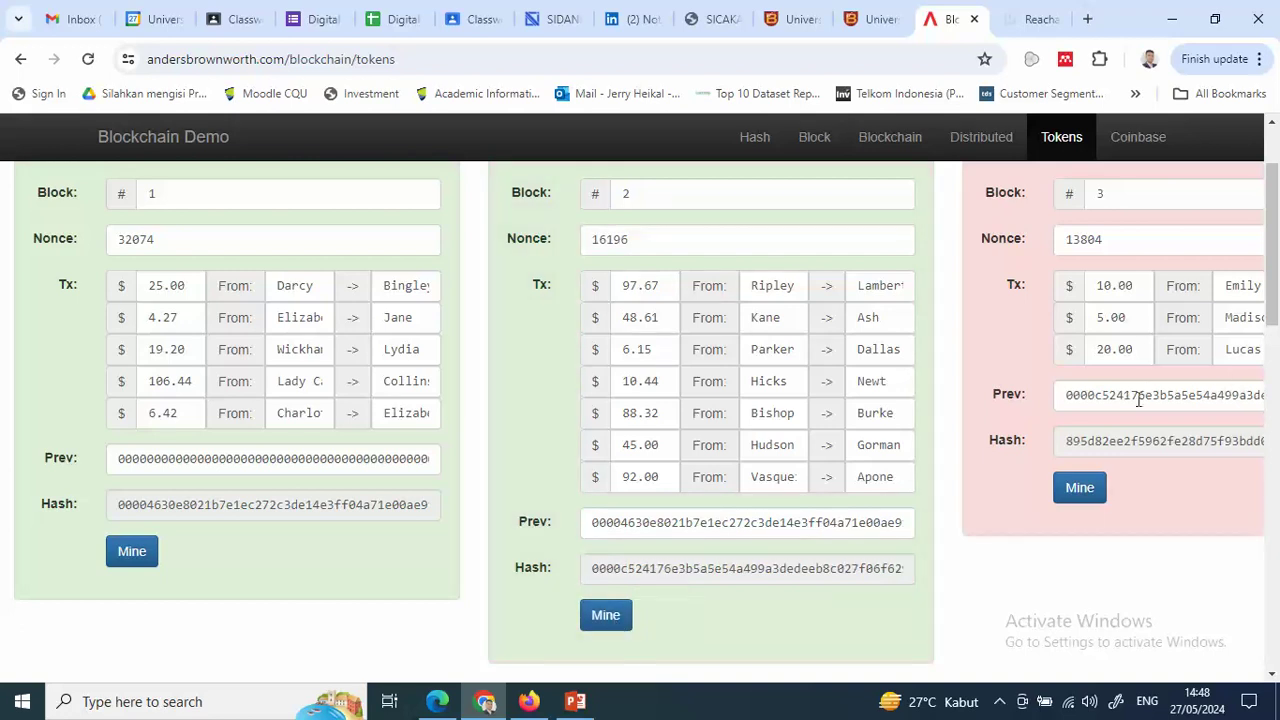
click(1085, 492)
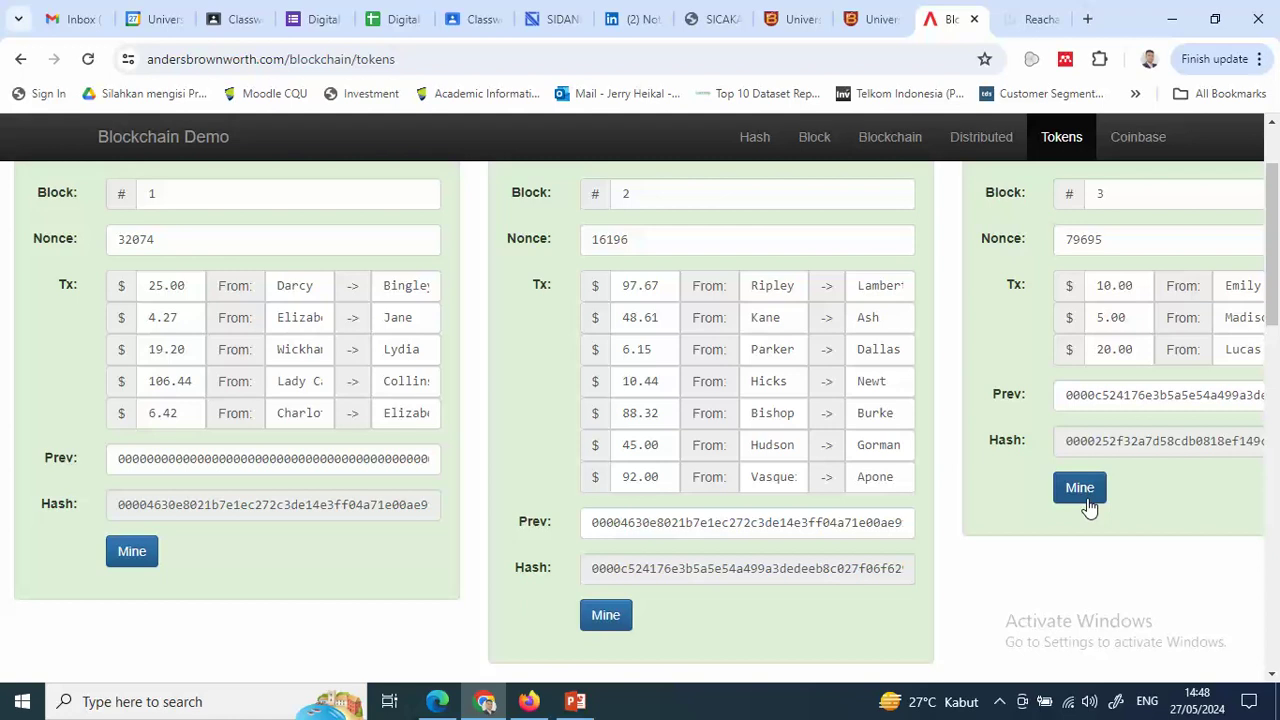
On the Coinbase page, set the fourth transaction amount in Peer A's block 2 to 13.00.
click(1133, 147)
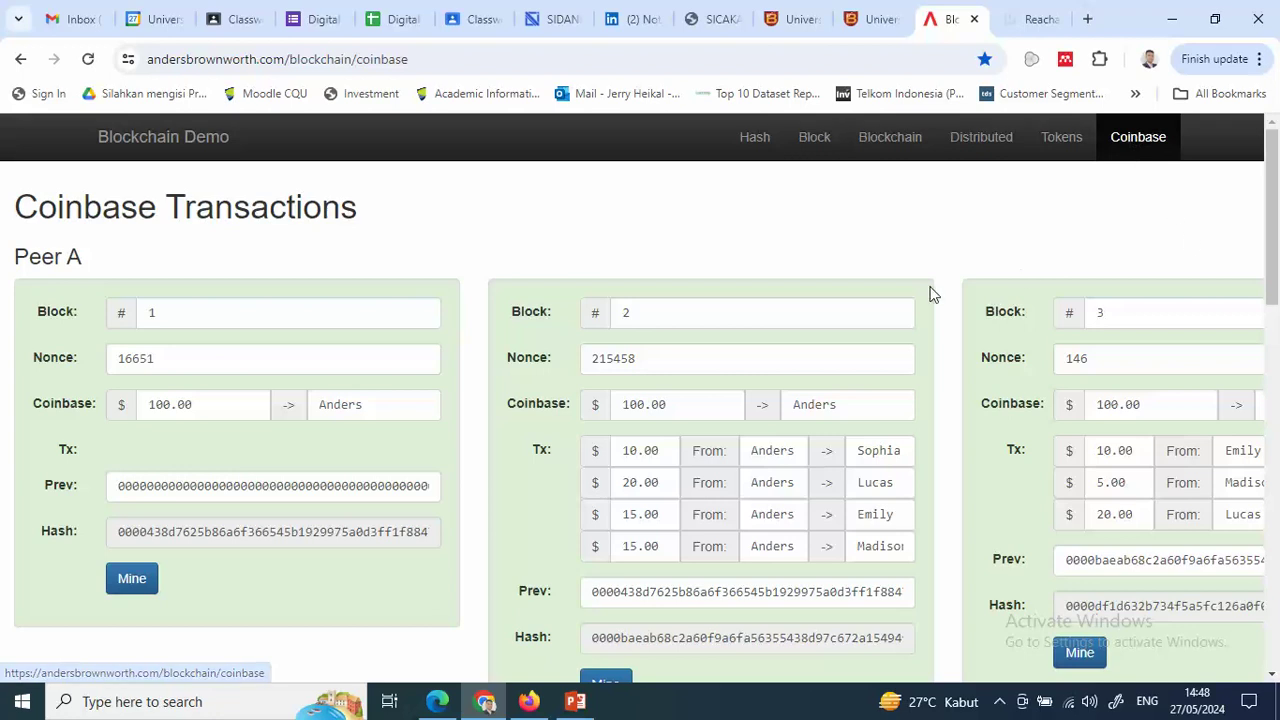
click(665, 553)
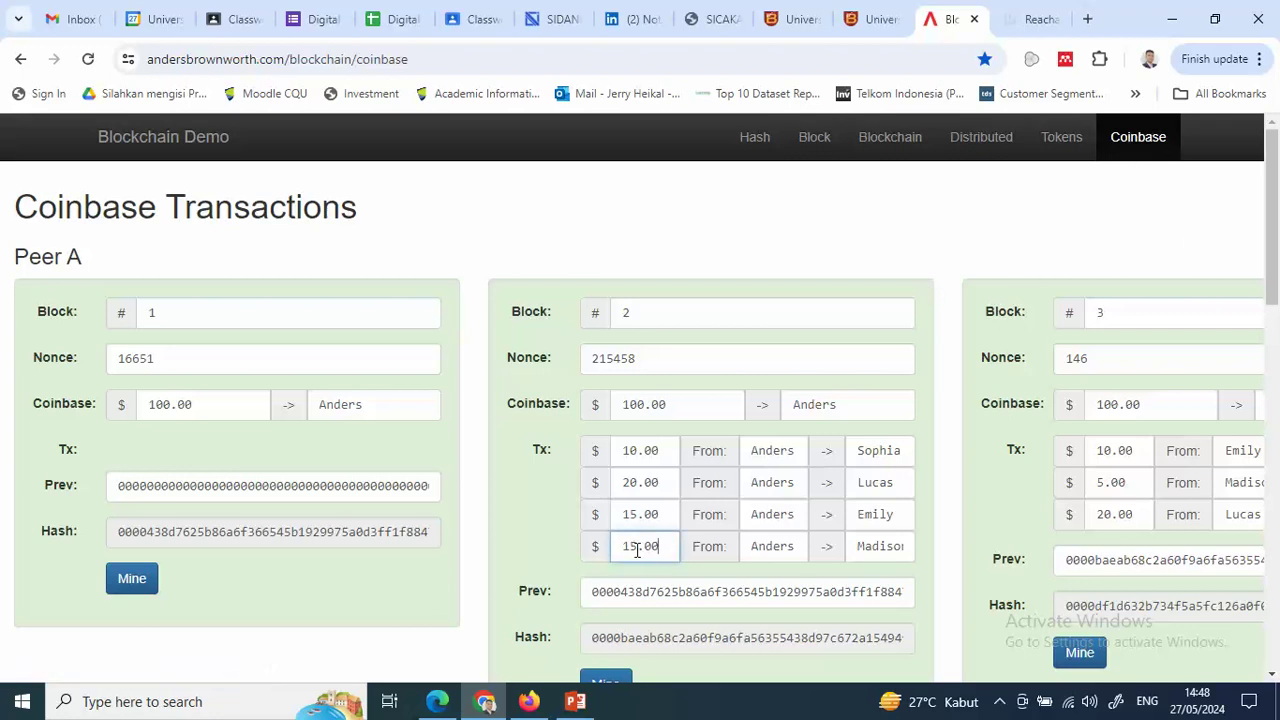
click(638, 548)
key(BackSpace)
text(3)
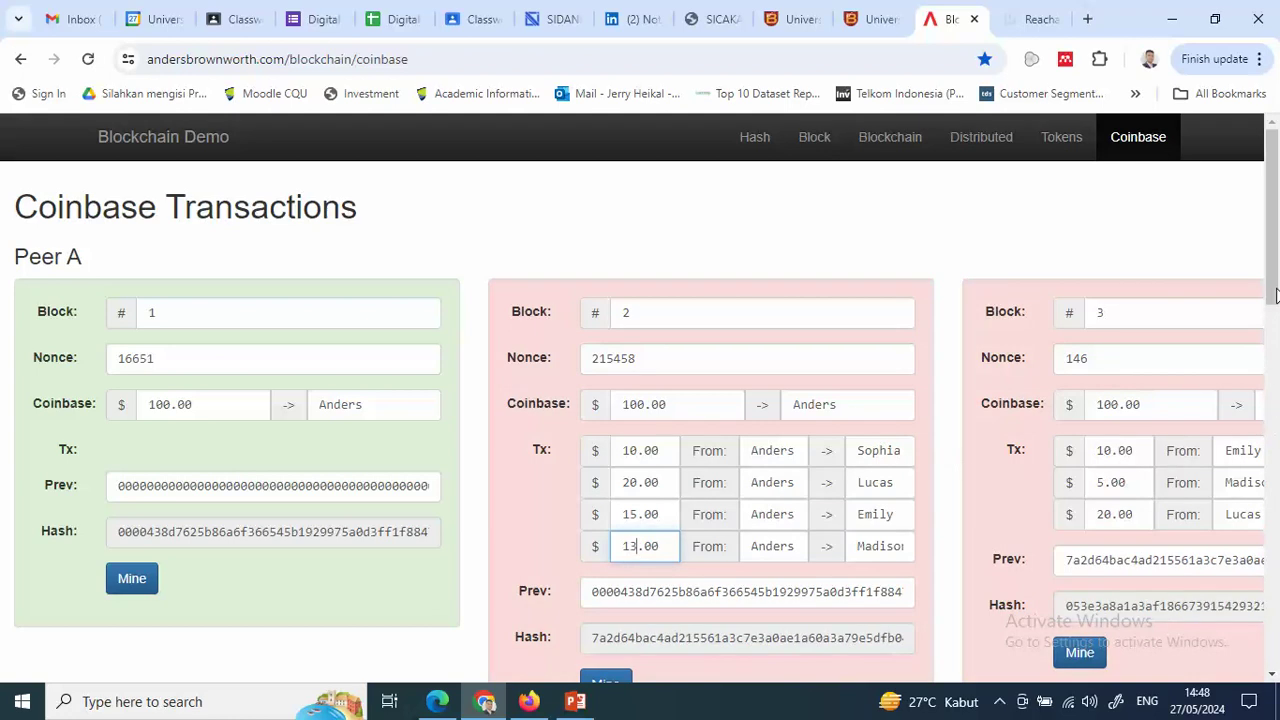
Re-mine Peer A's blocks 2 and 3 on the Coinbase page and review the chain.
drag(1275, 293, 1275, 367)
click(606, 448)
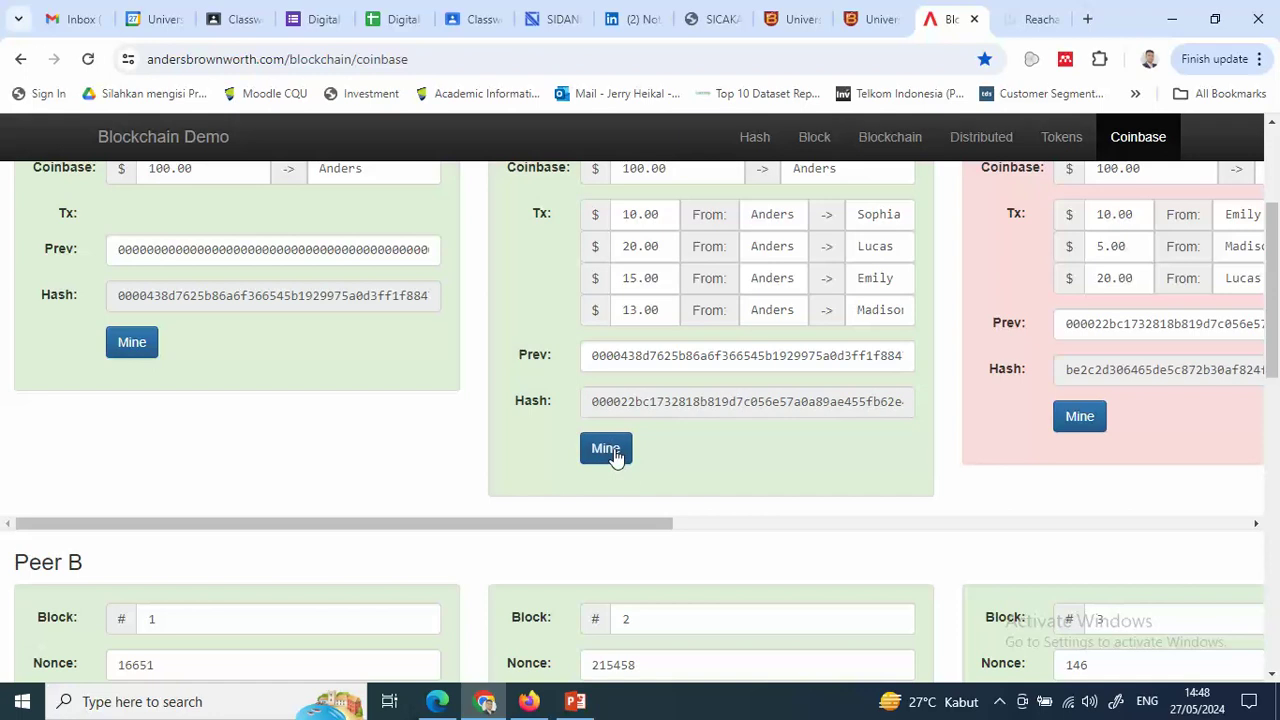
click(1082, 420)
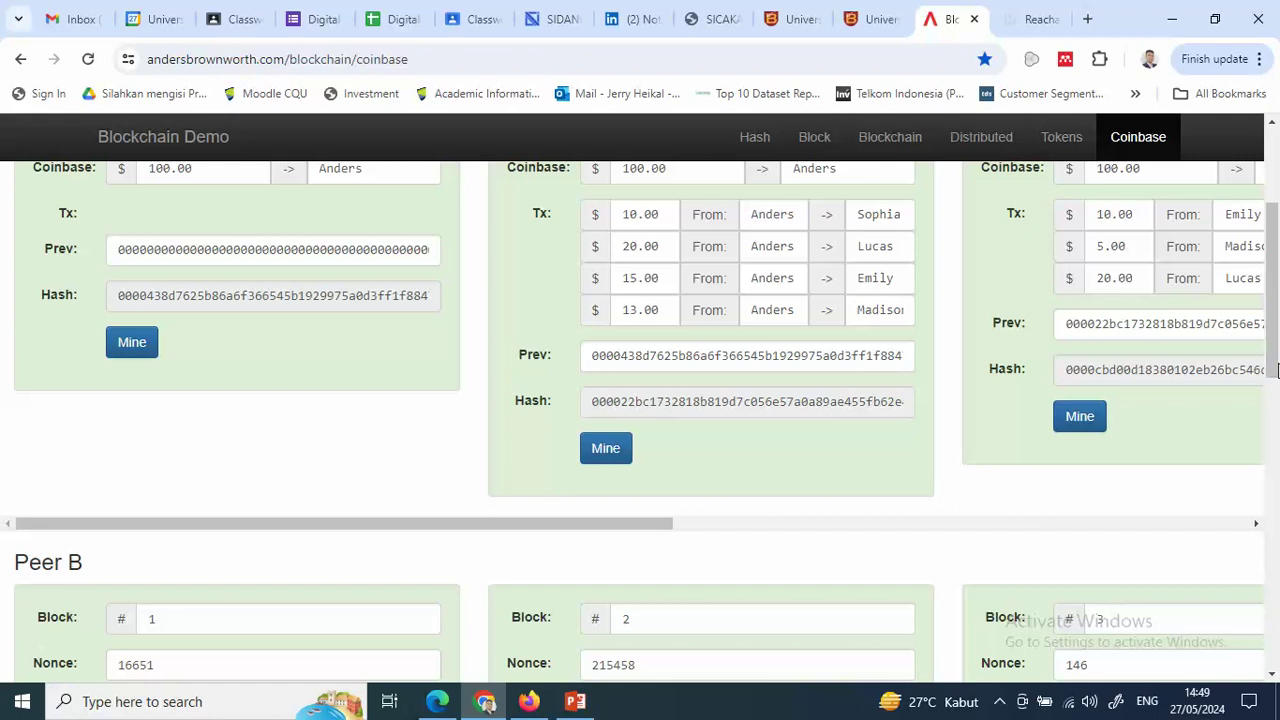
drag(1274, 370, 1272, 330)
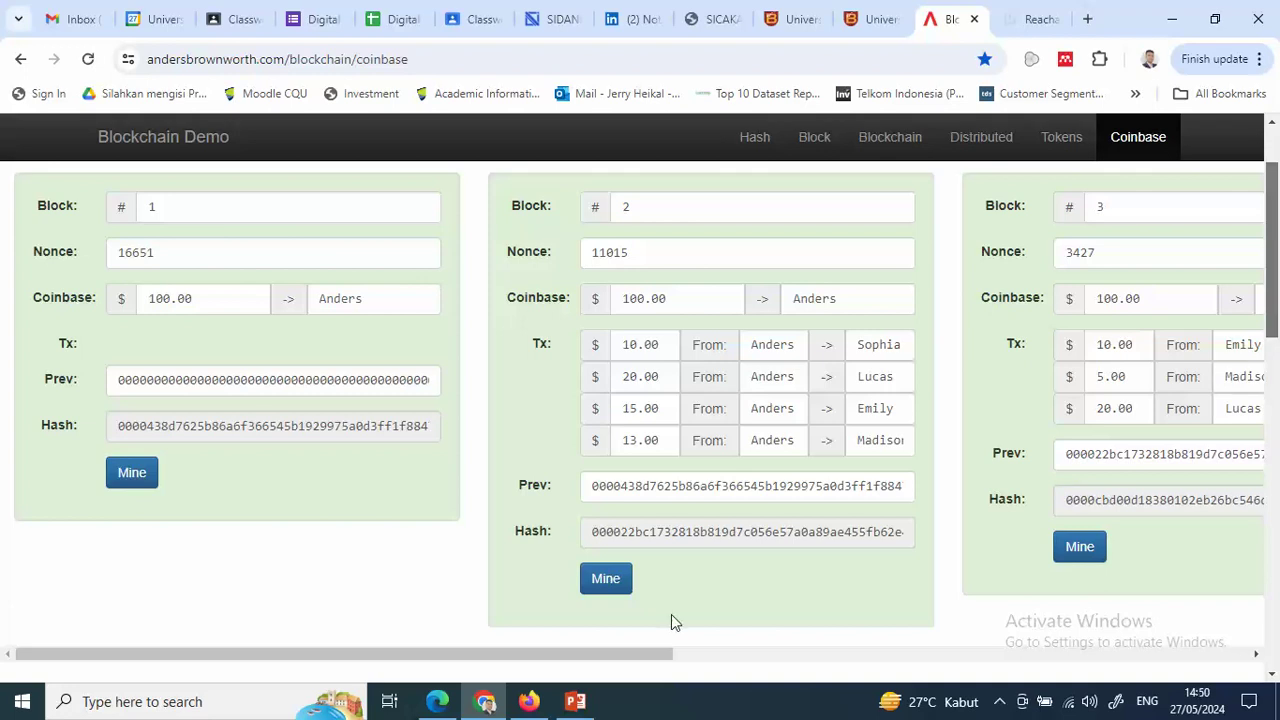
Switch back to PowerPoint and deselect the text box on the Demo Blockchain slide.
click(576, 701)
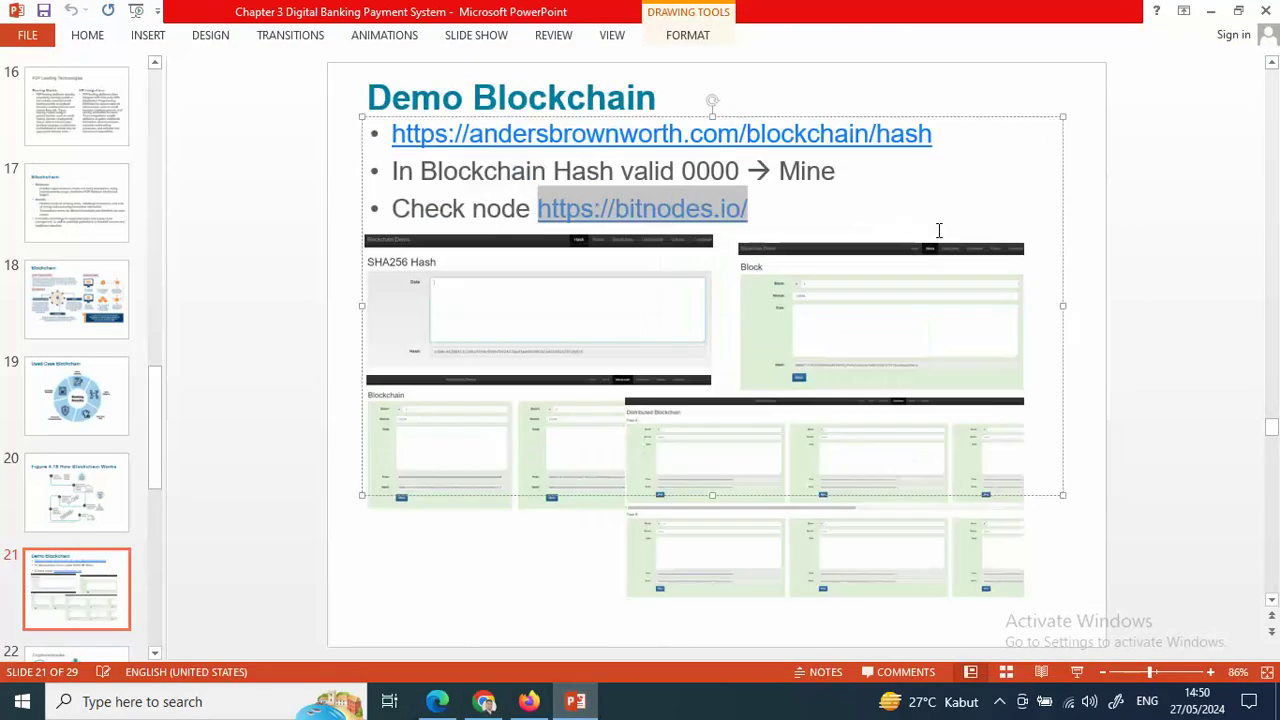
click(1193, 303)
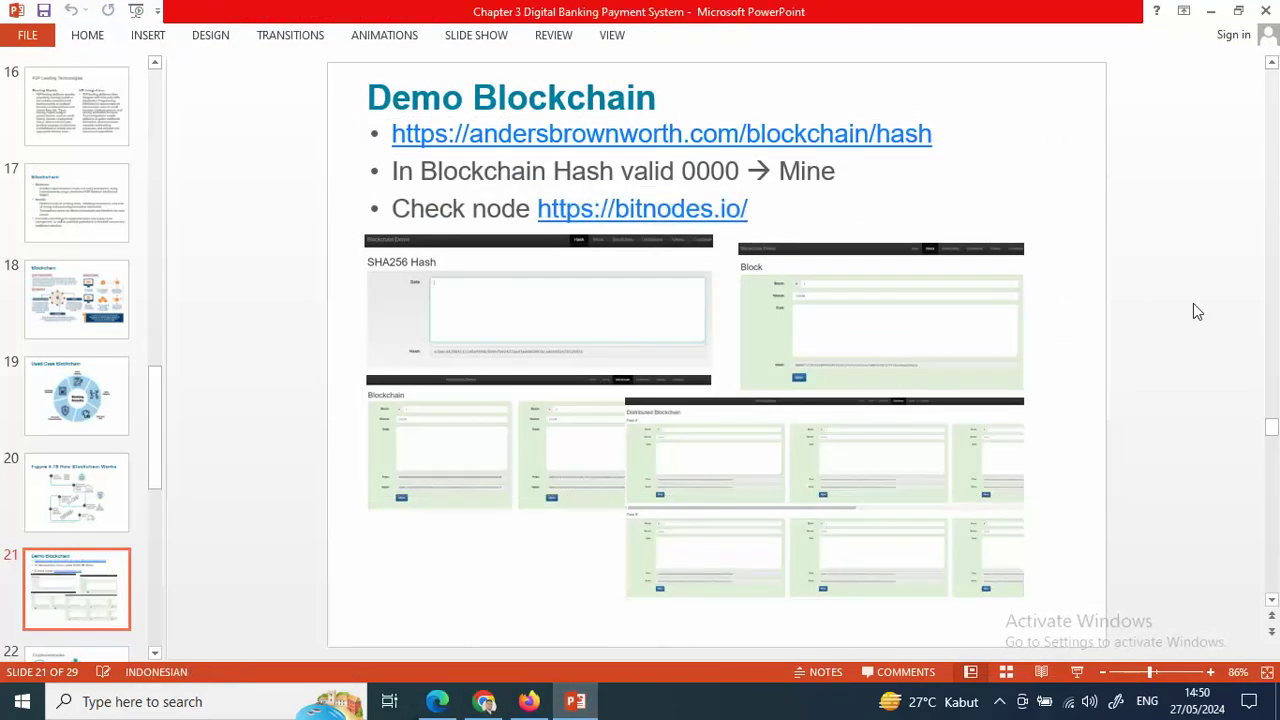